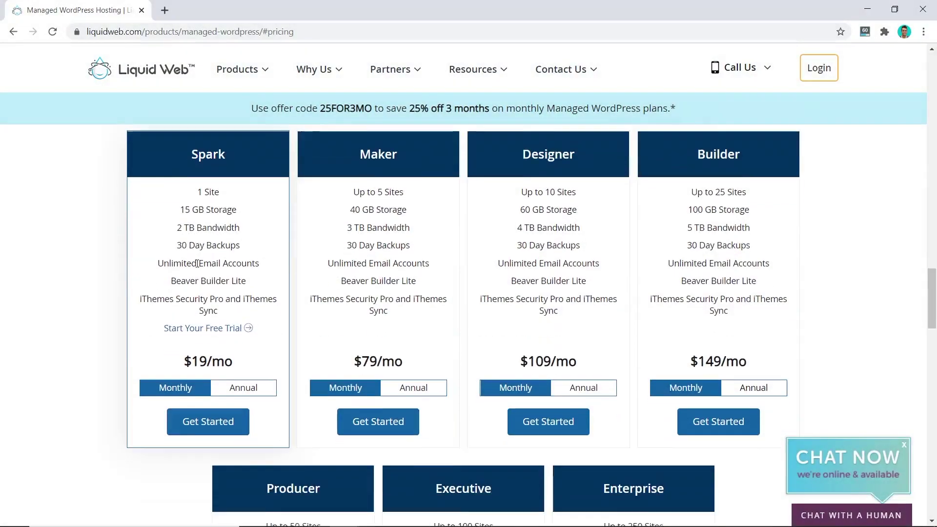
Log in to the site's WordPress admin, view the live front page and verify its secure connection.
scroll(198, 264, down, 6)
scroll(197, 264, up, 7)
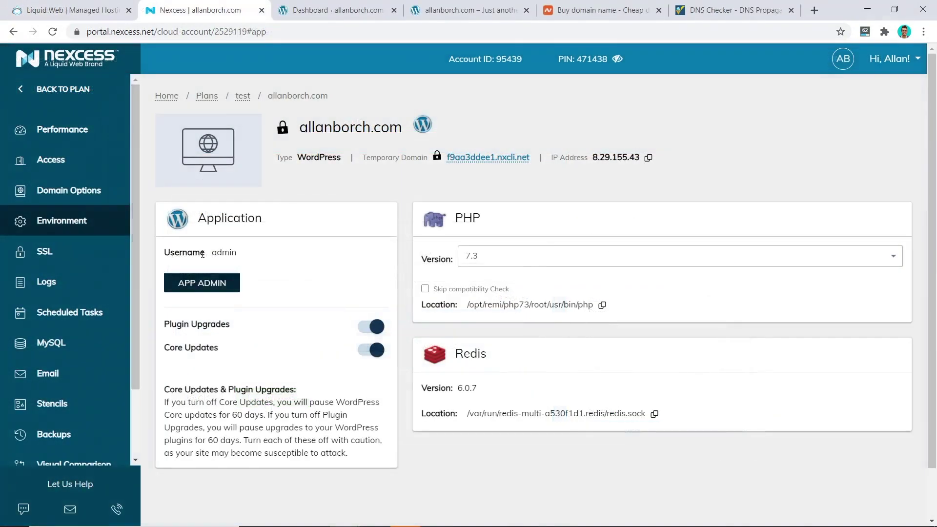
click(227, 285)
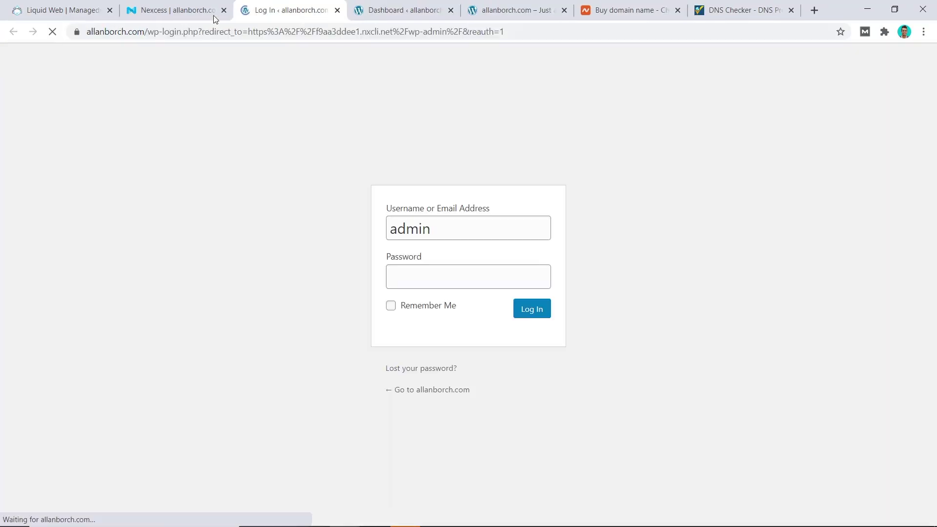
click(531, 310)
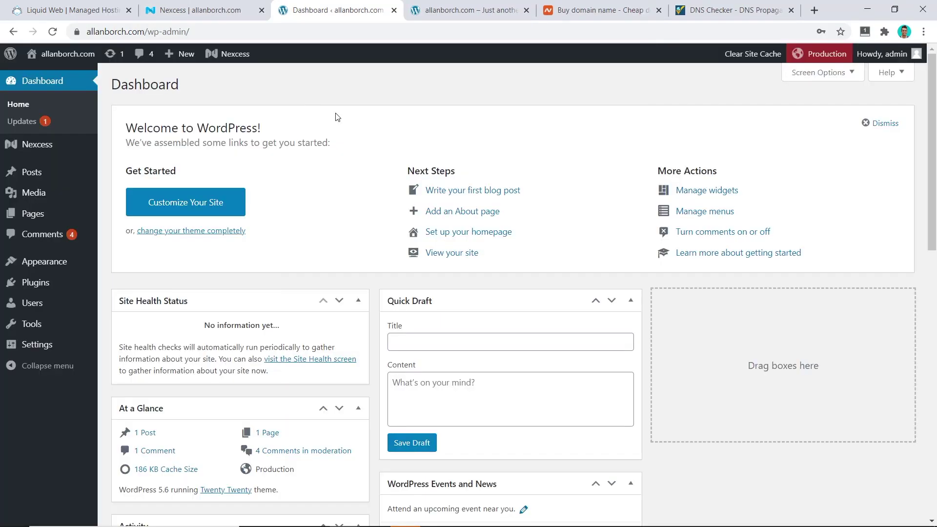
click(68, 54)
click(77, 32)
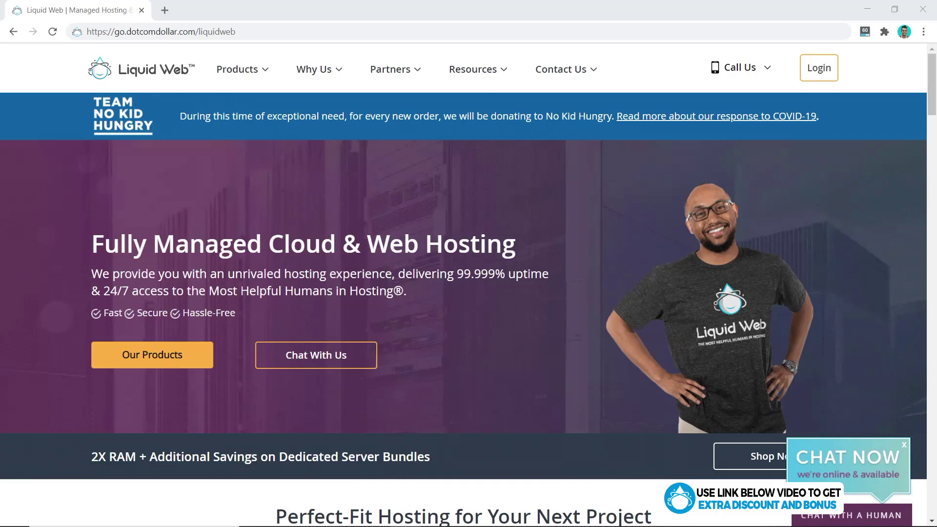
Go to the Managed WordPress hosting page under Products' CMS & eCommerce section.
click(233, 73)
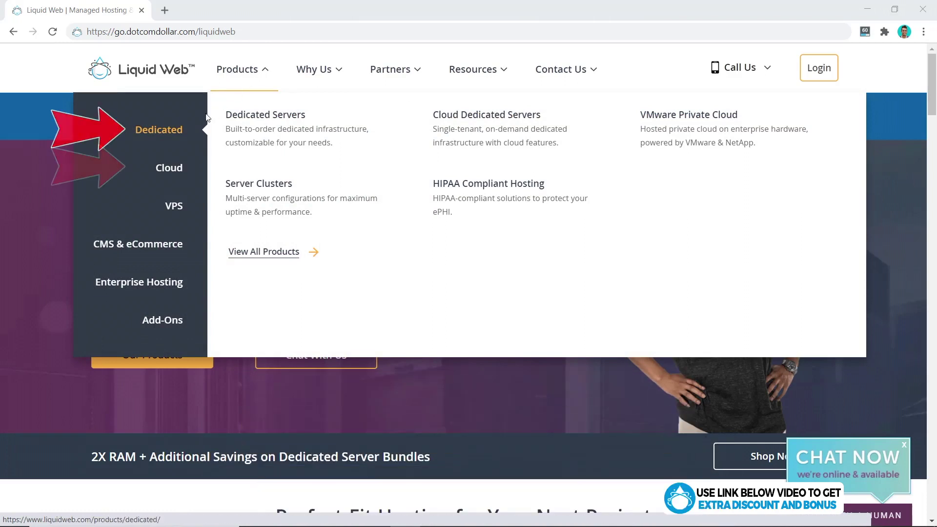
mouse_move(177, 207)
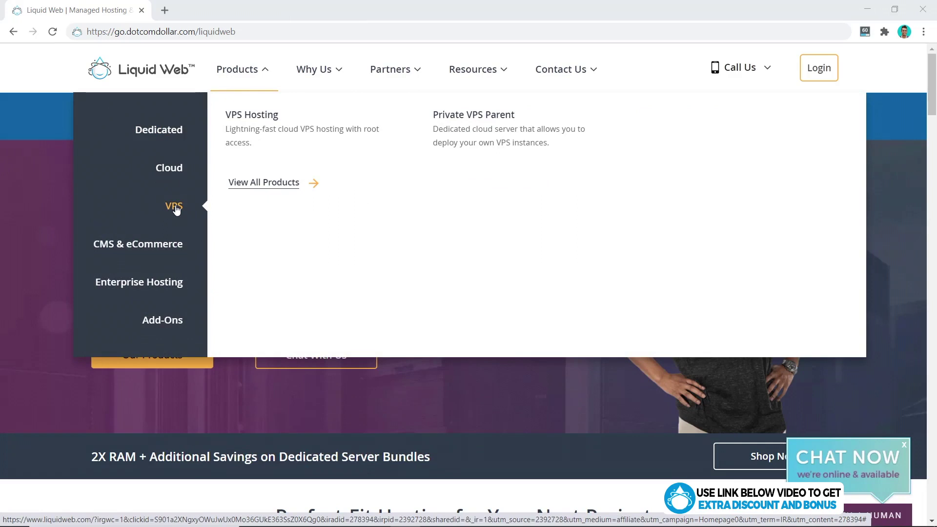
mouse_move(176, 139)
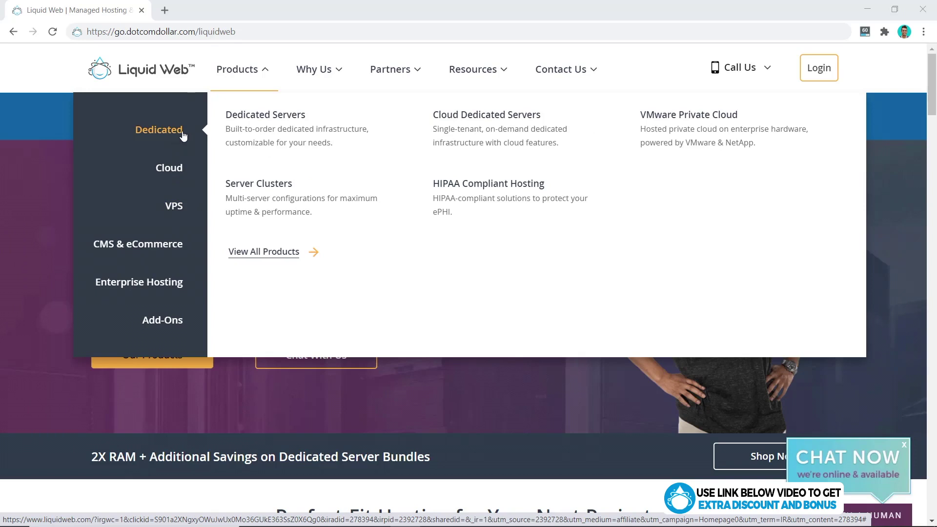
mouse_move(170, 168)
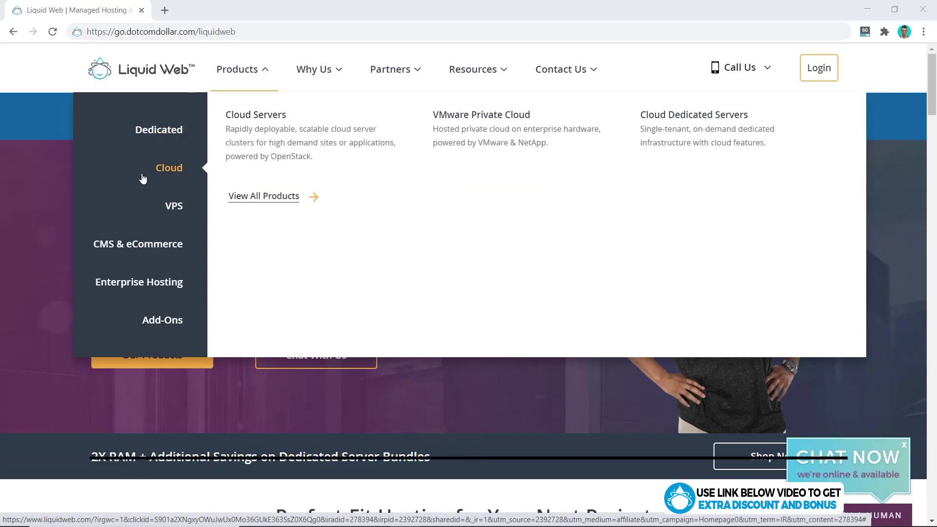
mouse_move(168, 246)
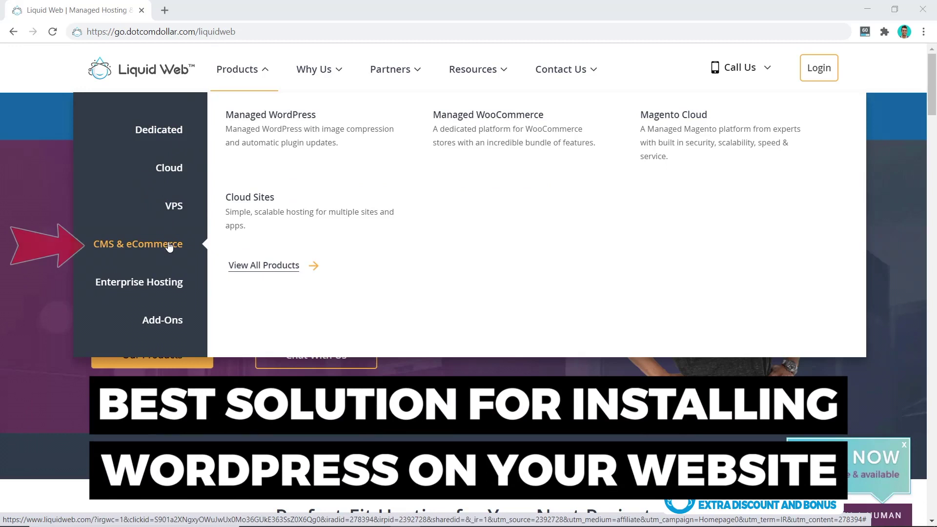
click(285, 130)
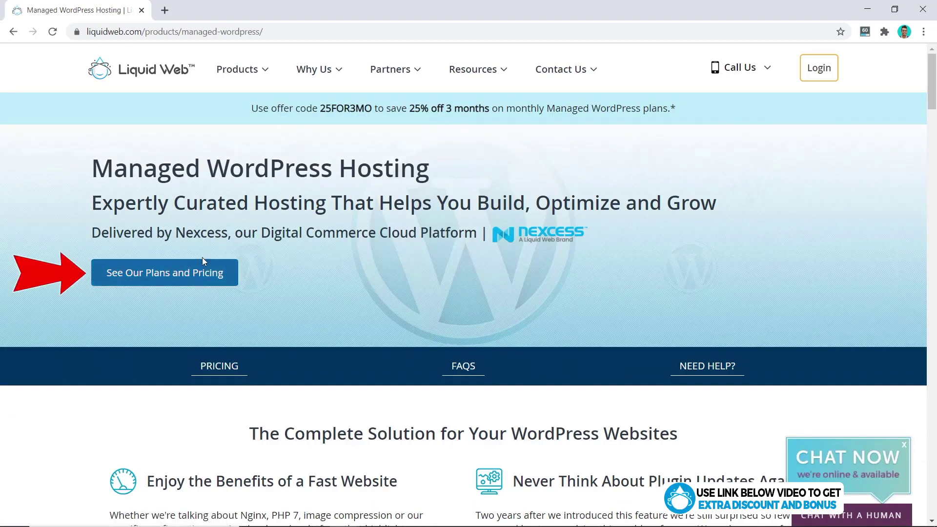
Jump to the plans and pricing section and look over the Spark, Maker, Designer and Builder cards.
click(158, 282)
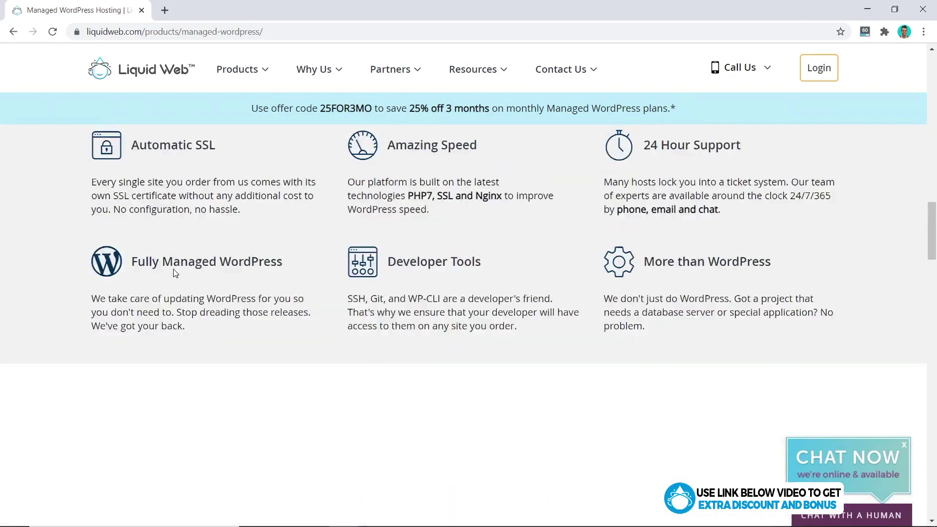
scroll(197, 265, down, 5)
scroll(196, 263, up, 5)
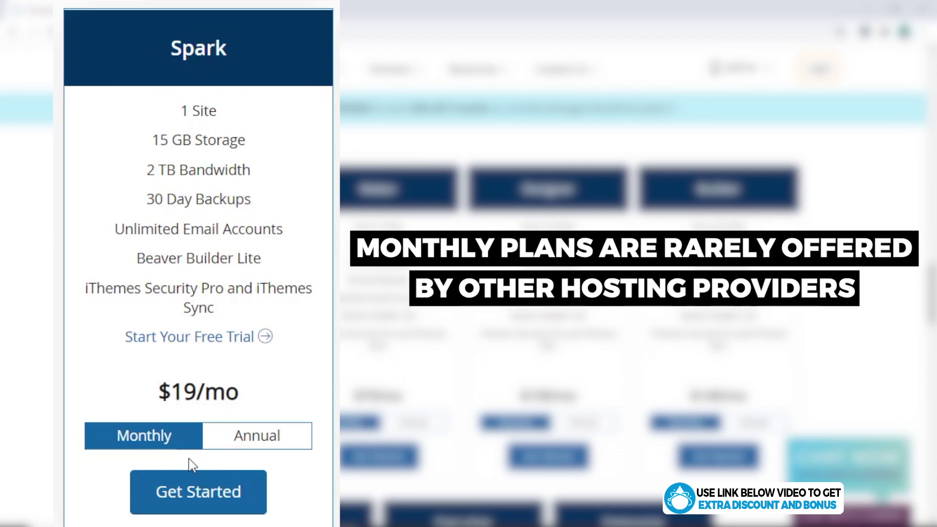
Compare Spark's annual and monthly prices, copy the 25FOR3MO offer code, and start Spark checkout.
click(256, 445)
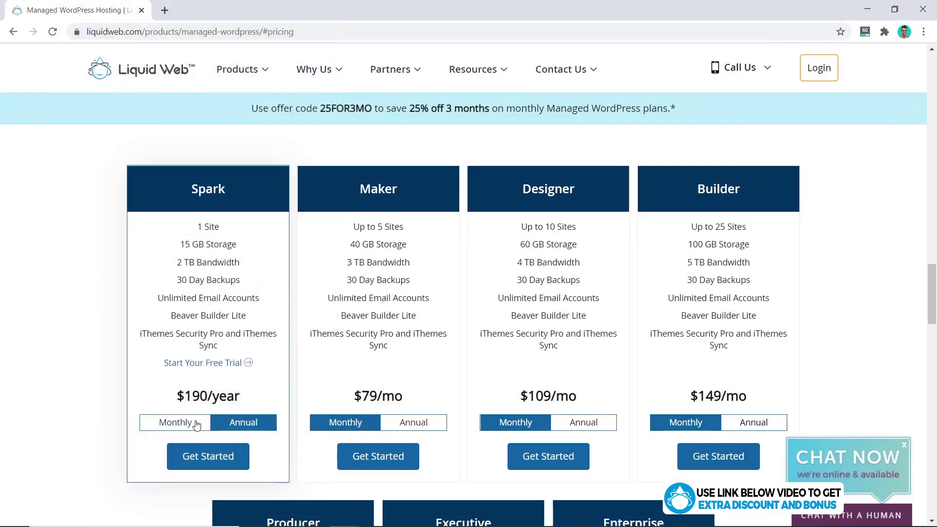
click(196, 423)
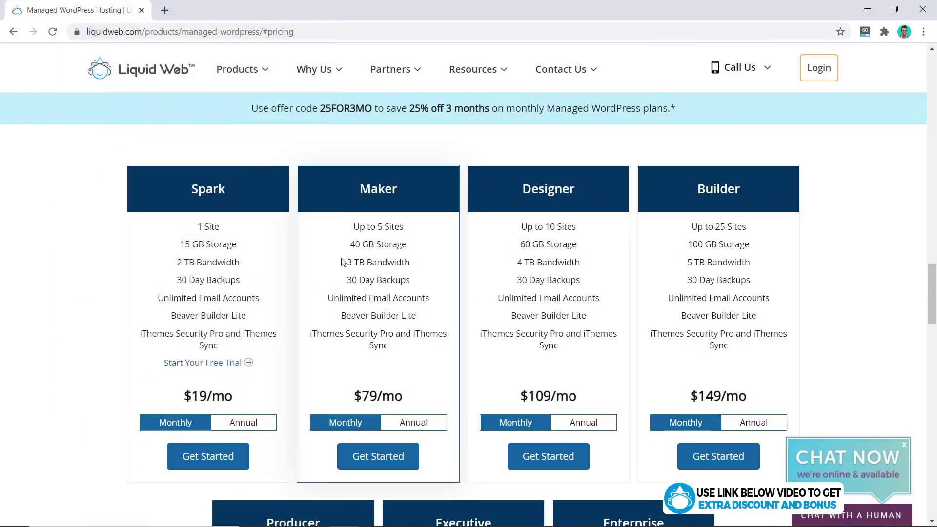
drag(321, 108, 372, 108)
key(ctrl+c)
click(344, 142)
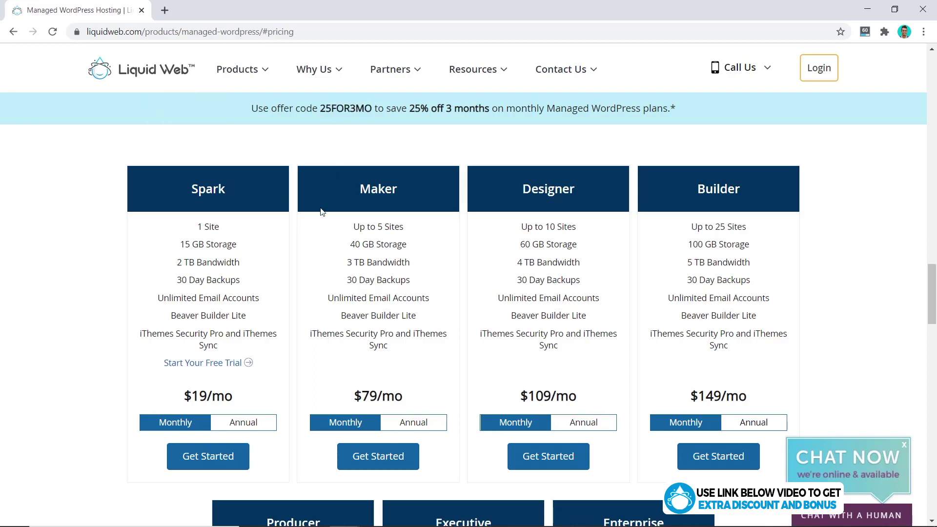
click(207, 457)
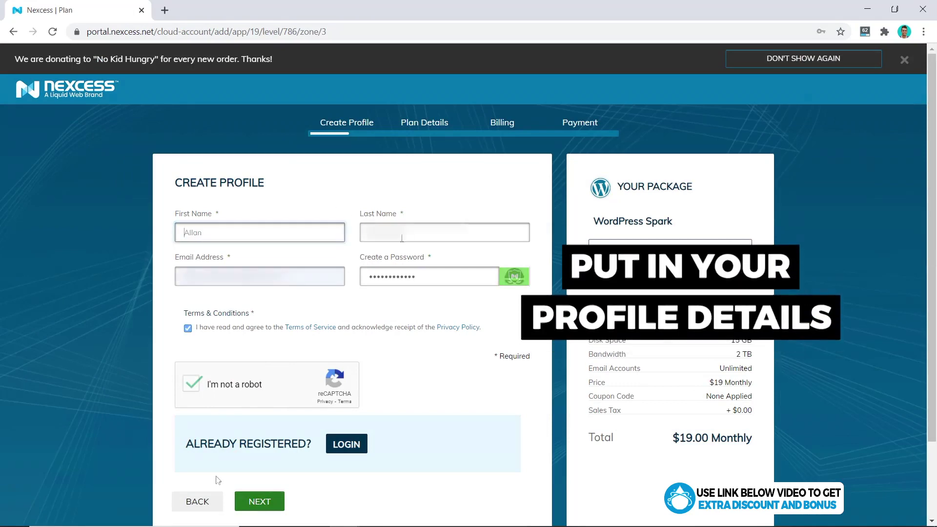
Submit the profile, keep the Southfield, MI data center, and nickname the plan 'test'.
click(263, 506)
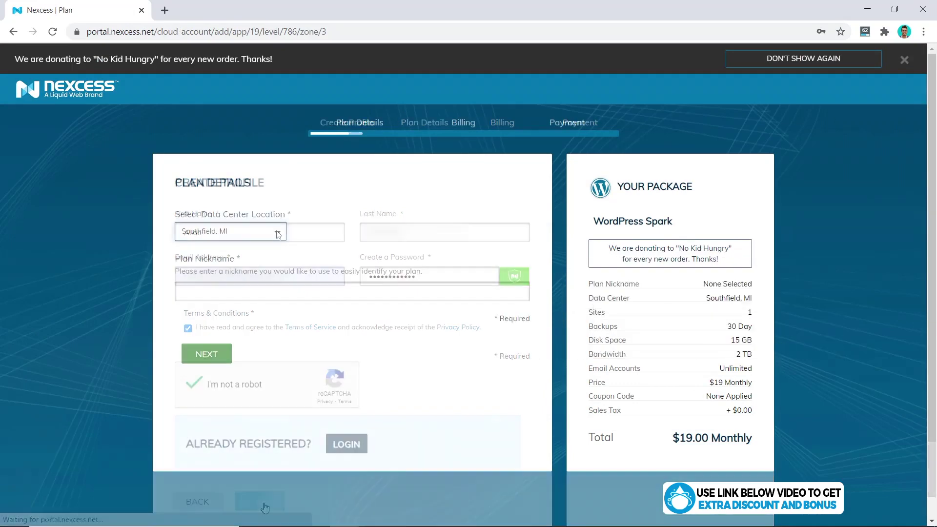
click(277, 234)
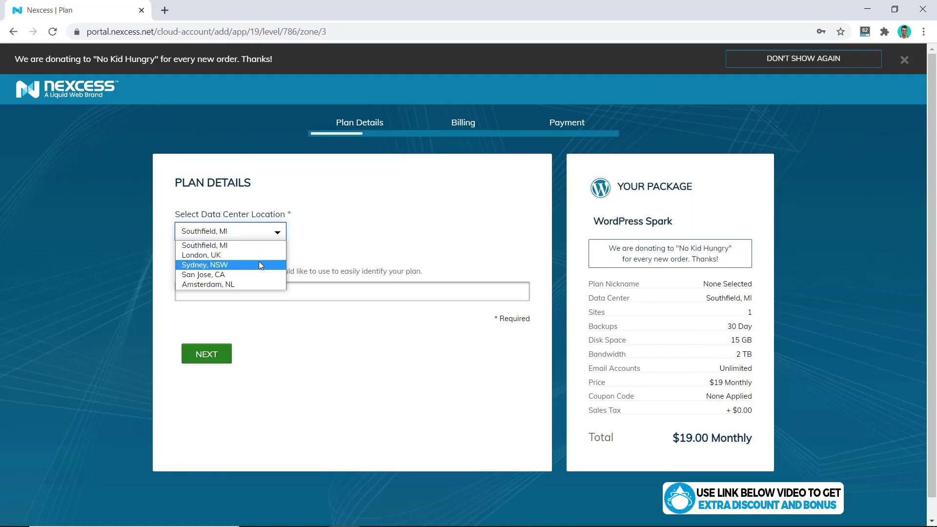
click(236, 249)
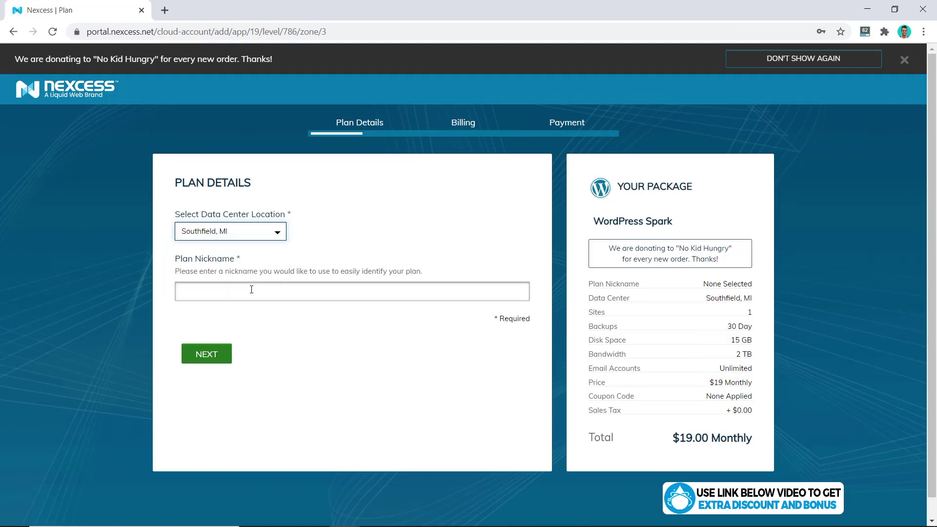
click(251, 290)
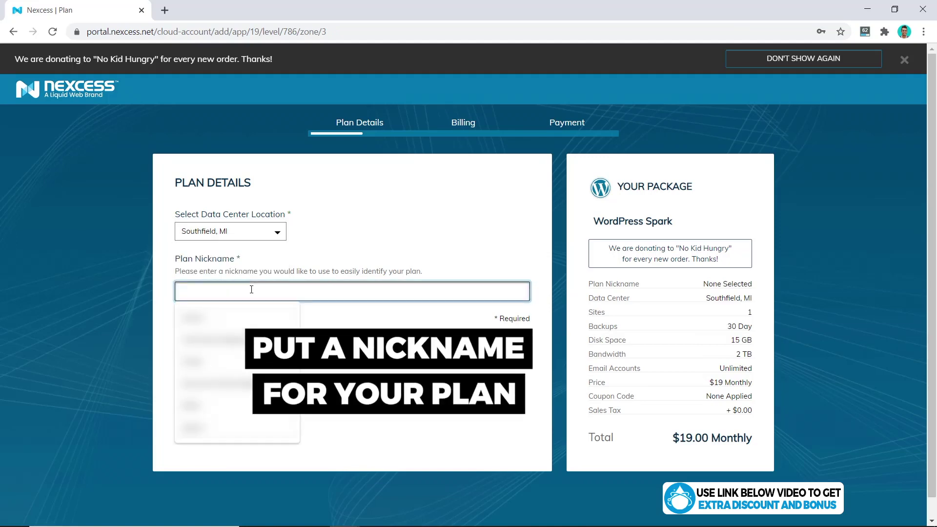
text(test)
click(214, 364)
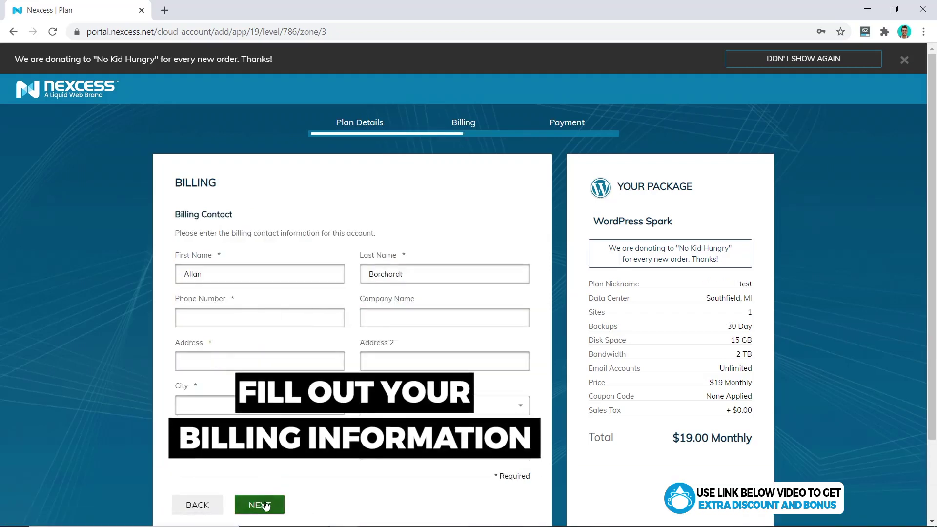
Submit billing, apply coupon 25FOR3MO for a $14.25 monthly total, and place the Spark order.
click(264, 506)
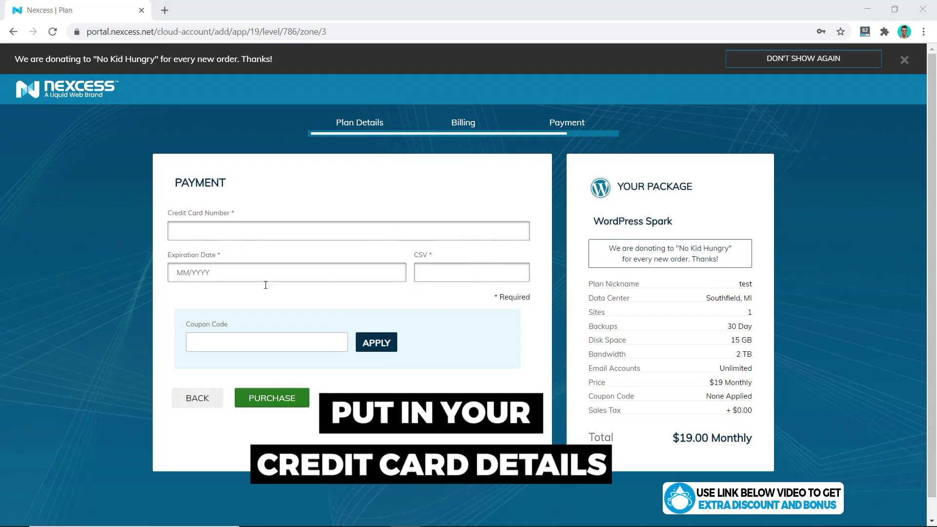
click(250, 340)
key(ctrl+v)
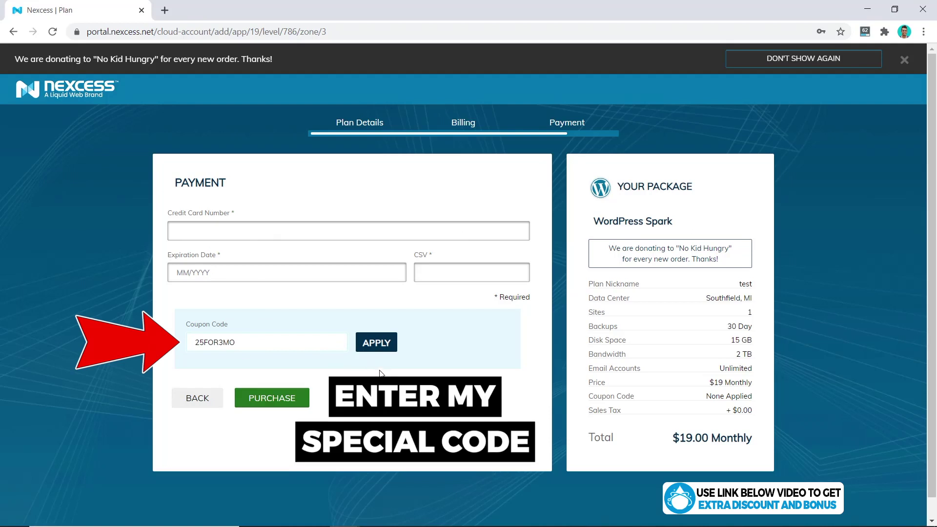
click(379, 344)
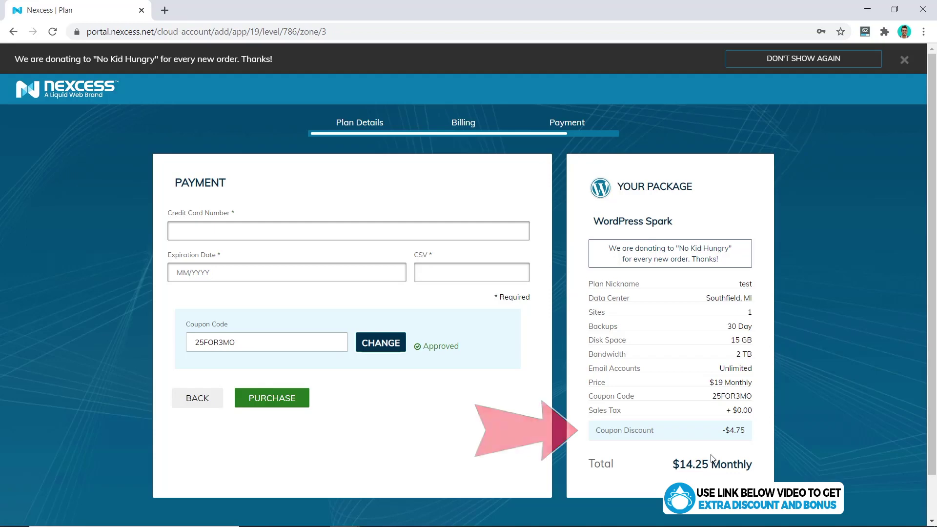
click(266, 401)
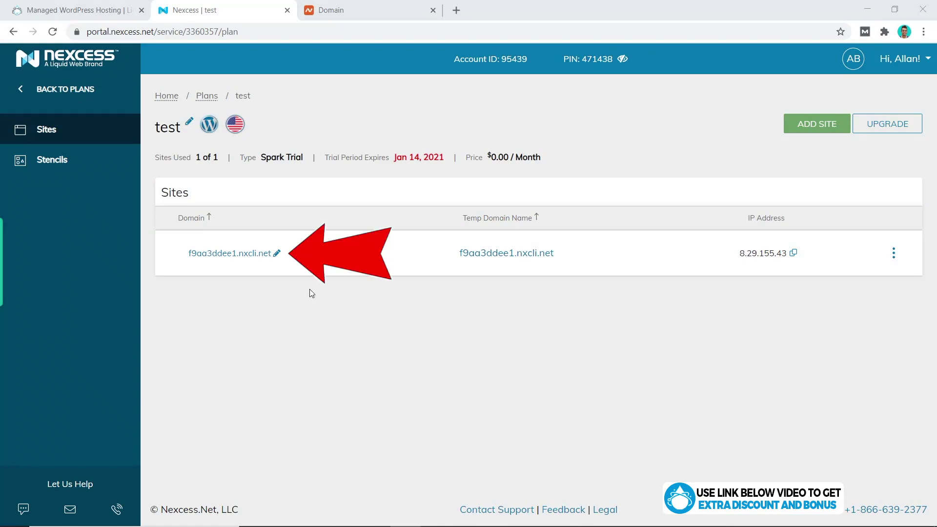
Set allanborch.com as the site's master domain and copy the server IP 8.29.155.43.
click(277, 257)
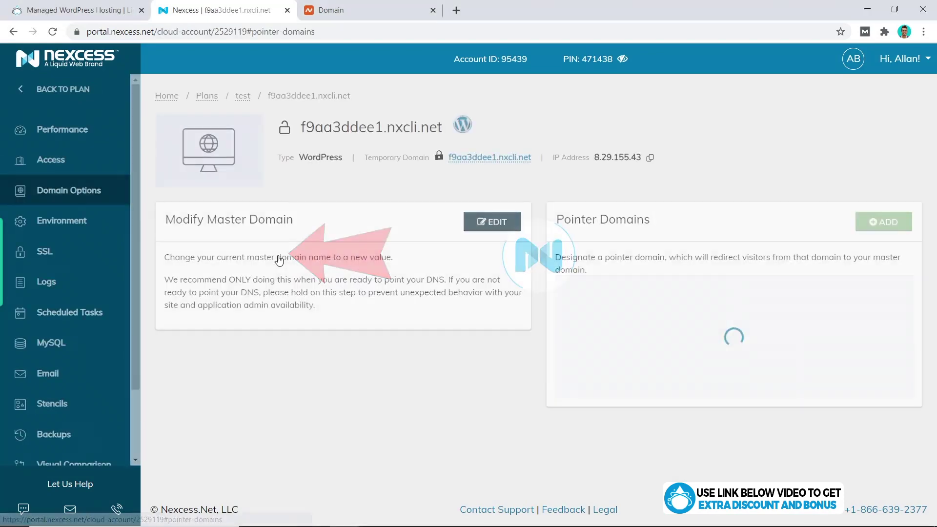
click(491, 227)
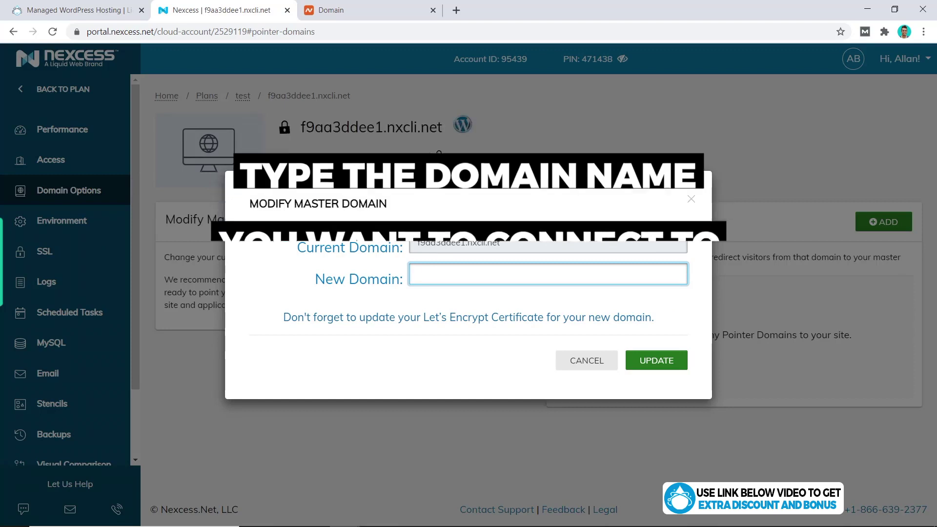
text(allanborch.com)
click(658, 365)
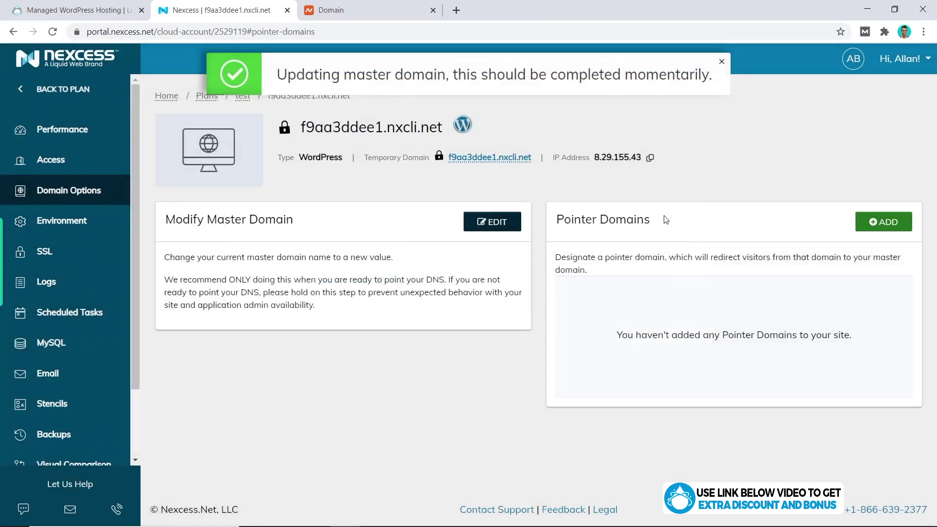
click(648, 158)
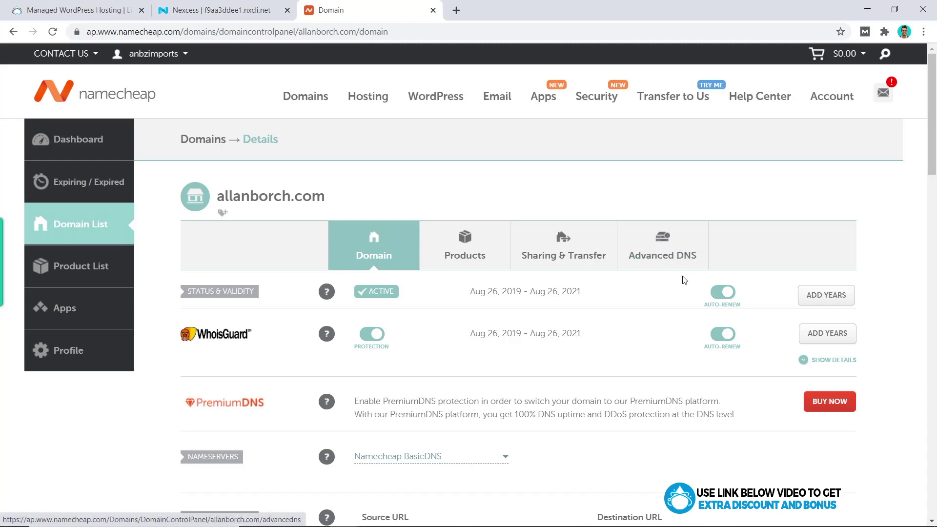
In Advanced DNS, add an A record with host @ pointing to the pasted IP 8.29.155.43.
click(675, 259)
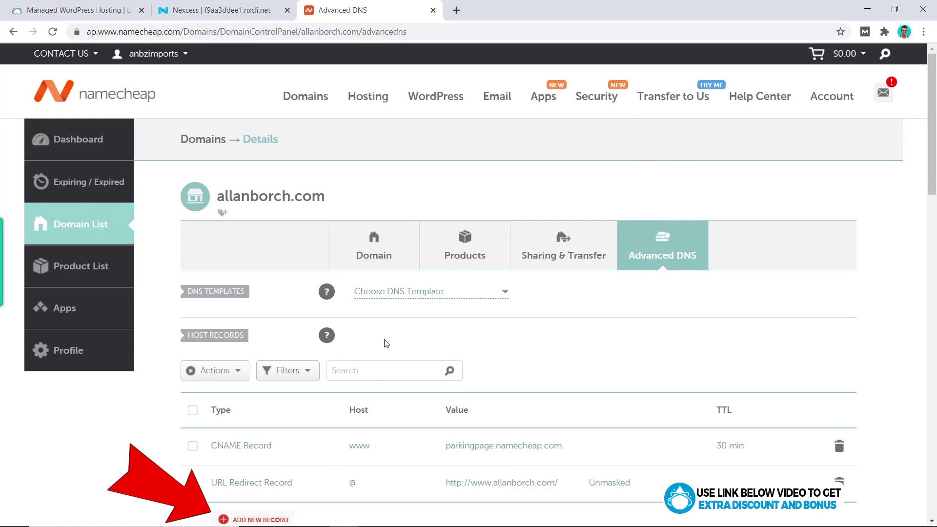
click(258, 519)
click(248, 254)
click(361, 237)
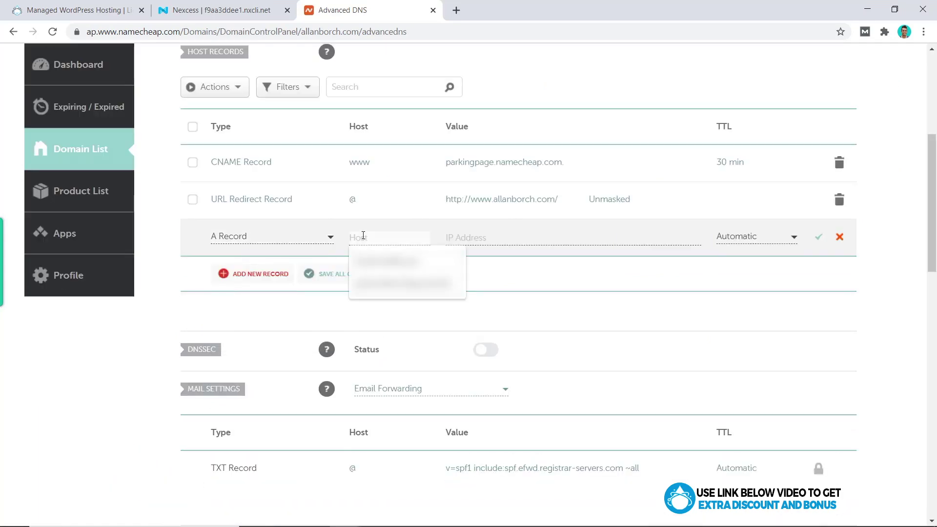
text(@)
click(536, 238)
key(ctrl+v)
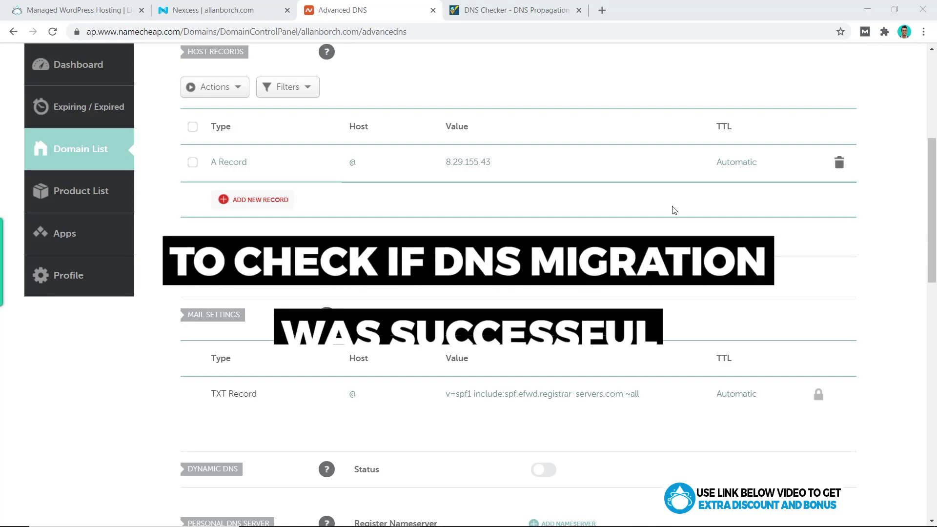
Check allanborch.com's A record propagation on whatsmydns.net, then go back to Nexcess.
click(510, 11)
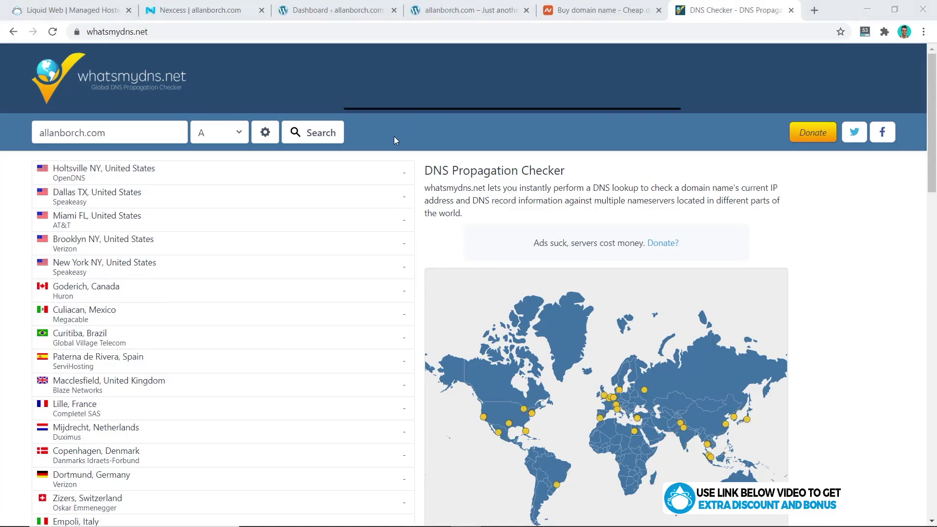
click(319, 138)
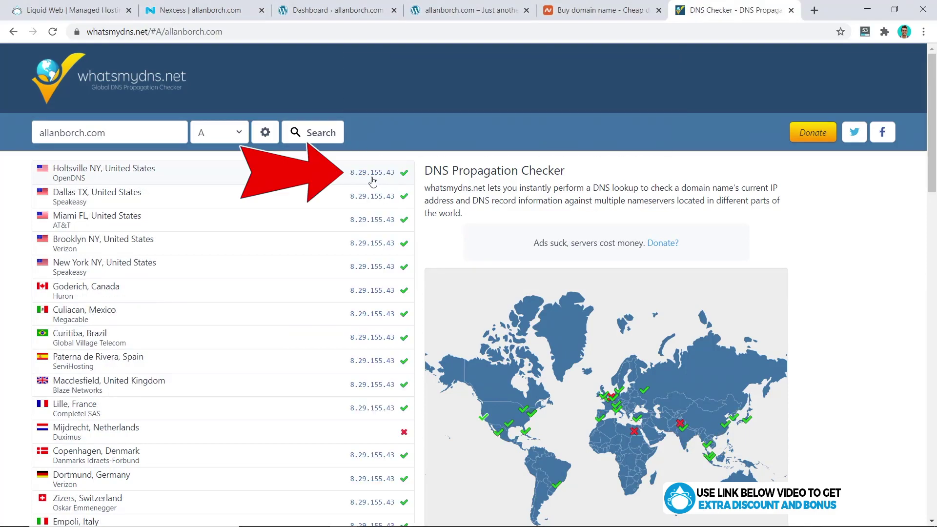
click(223, 11)
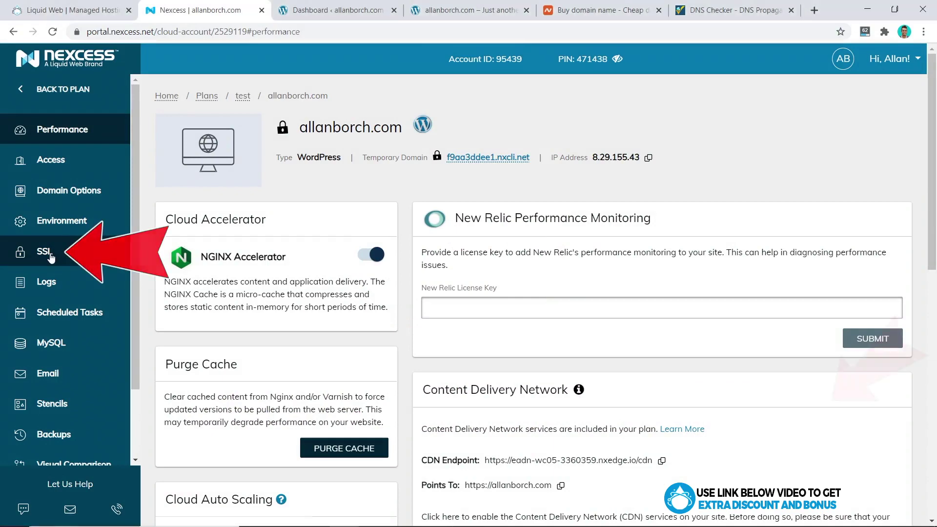
Toggle allanborch.com off and back on for the Let's Encrypt certificate, leaving it included.
click(47, 252)
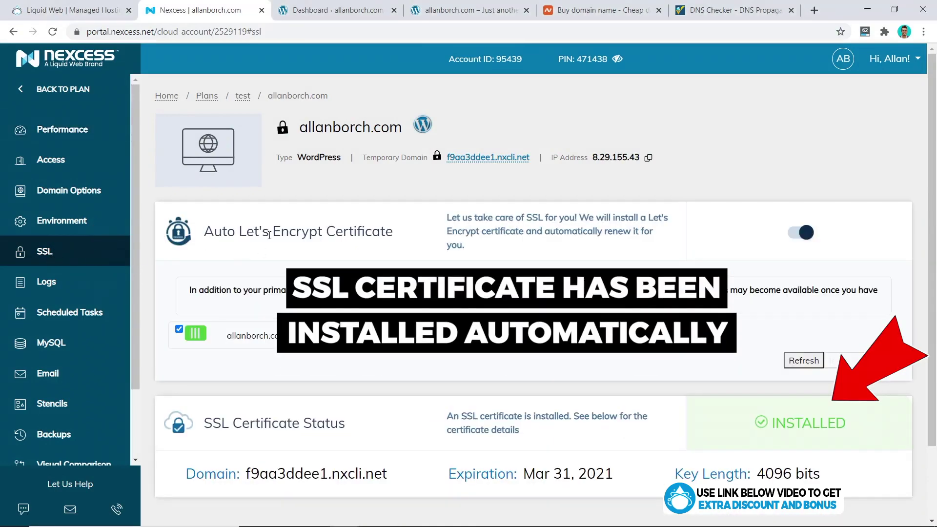
click(198, 336)
click(198, 337)
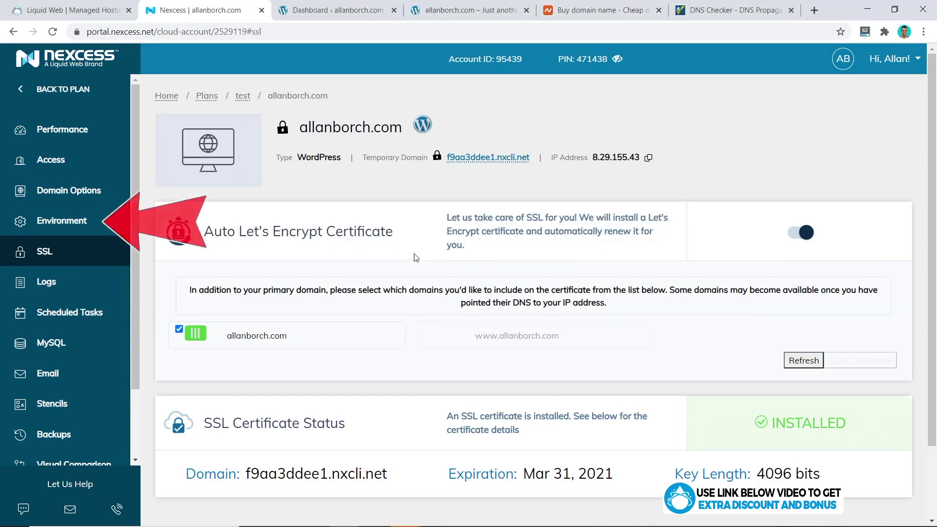
click(87, 222)
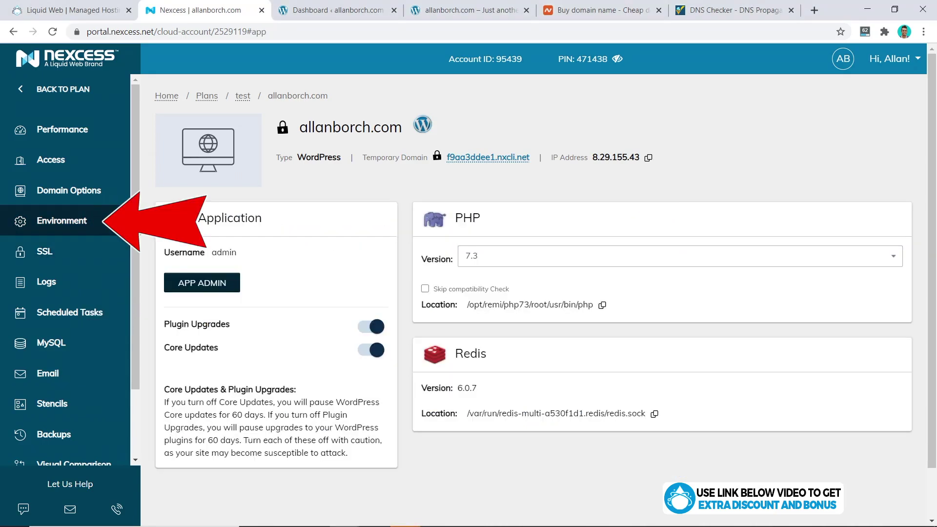
Open the allanborch.com WordPress login from the Environment page's APP ADMIN link.
click(222, 287)
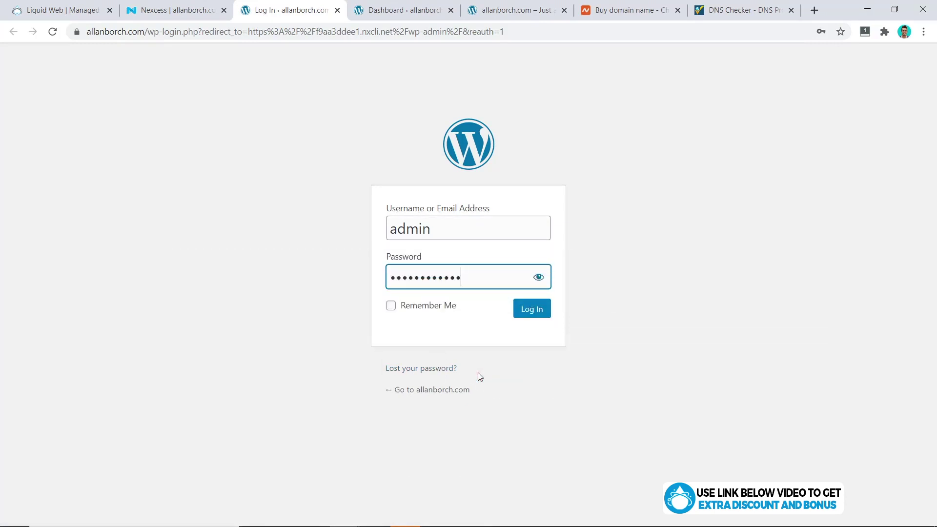
Log in to WordPress and visit the live allanborch.com front page with its Hello world post.
click(531, 309)
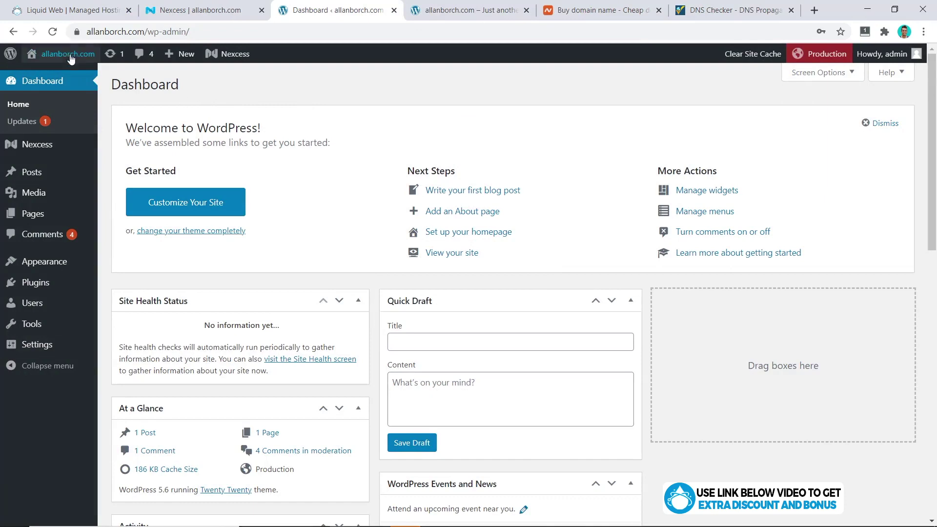
mouse_move(68, 57)
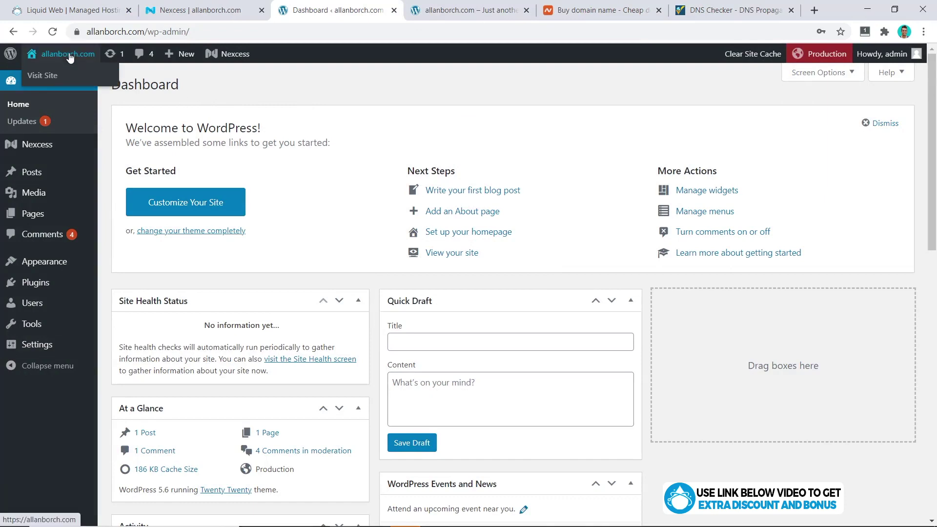
click(43, 75)
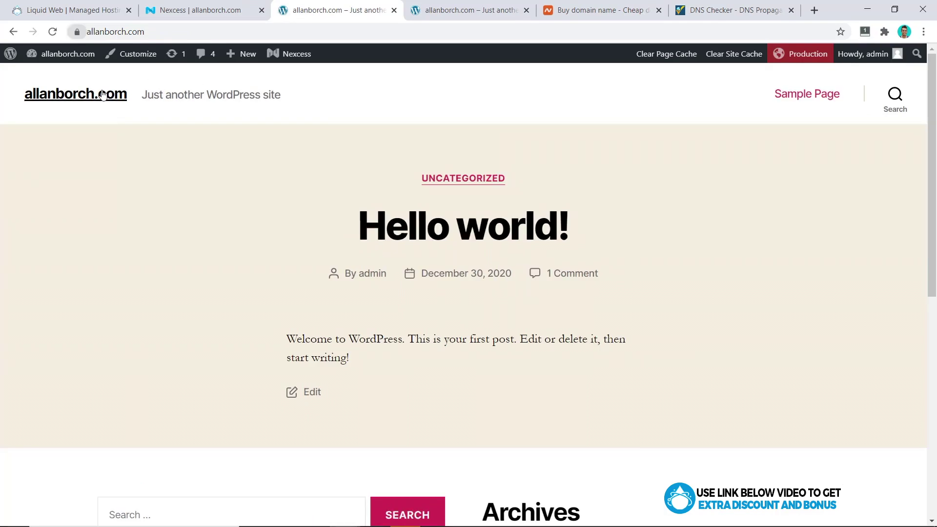
Confirm allanborch.com's secure connection and valid certificate, then scroll through the live page.
click(77, 32)
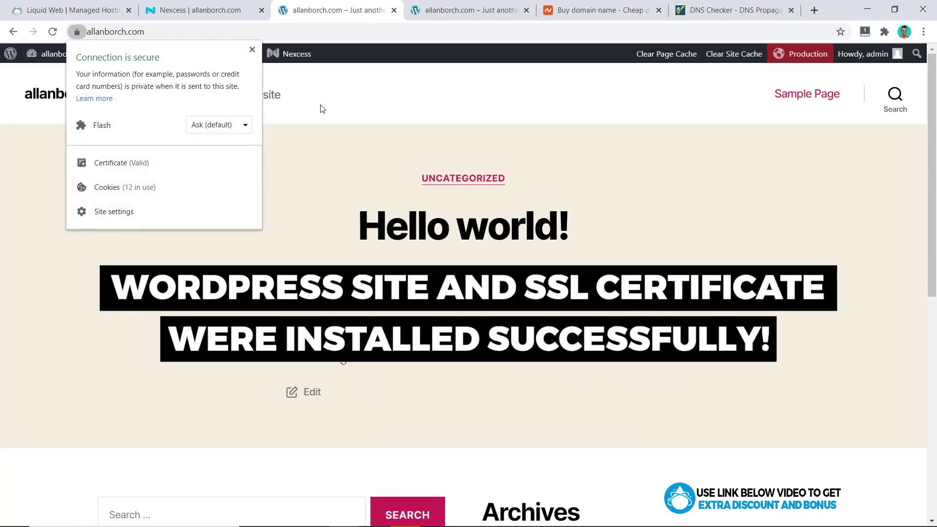
click(360, 189)
scroll(361, 191, down, 6)
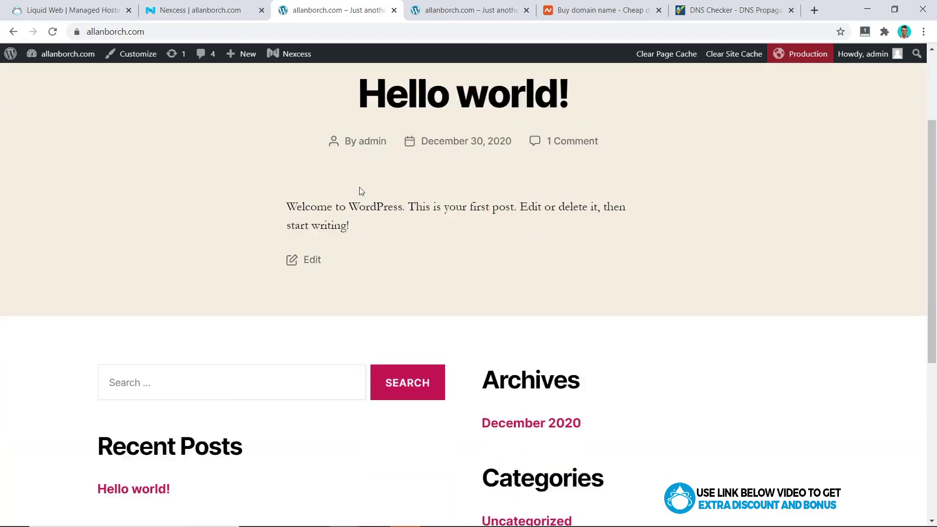
scroll(360, 190, down, 3)
scroll(359, 190, up, 10)
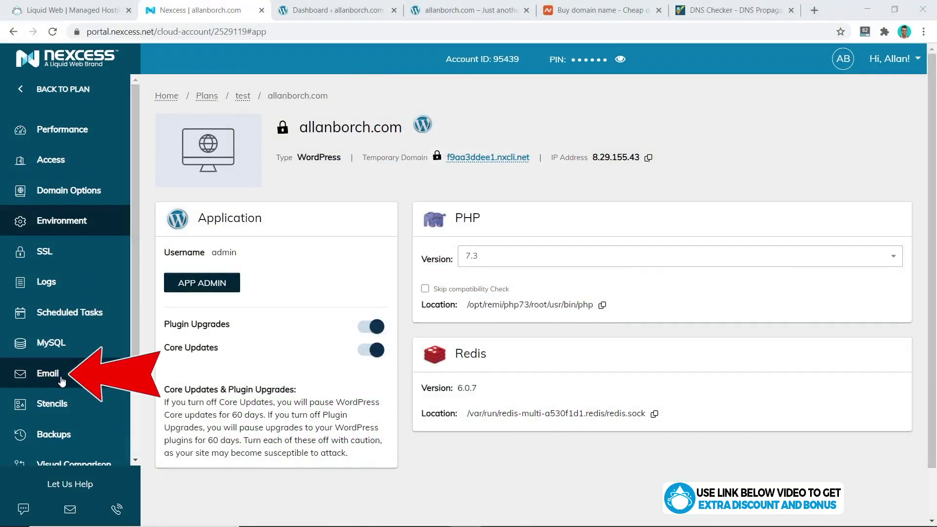
Add a mailbox with the chosen username under Email Boxes for allanborch.com.
click(61, 379)
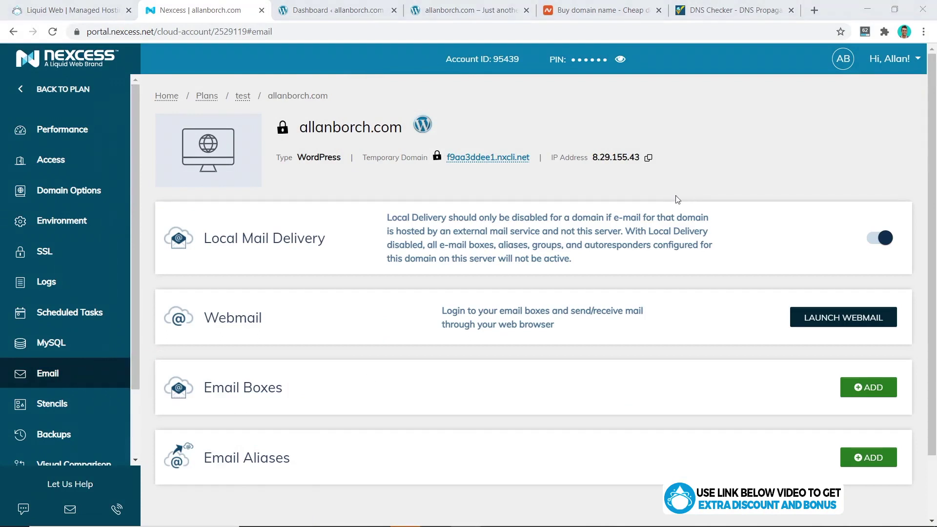
click(864, 391)
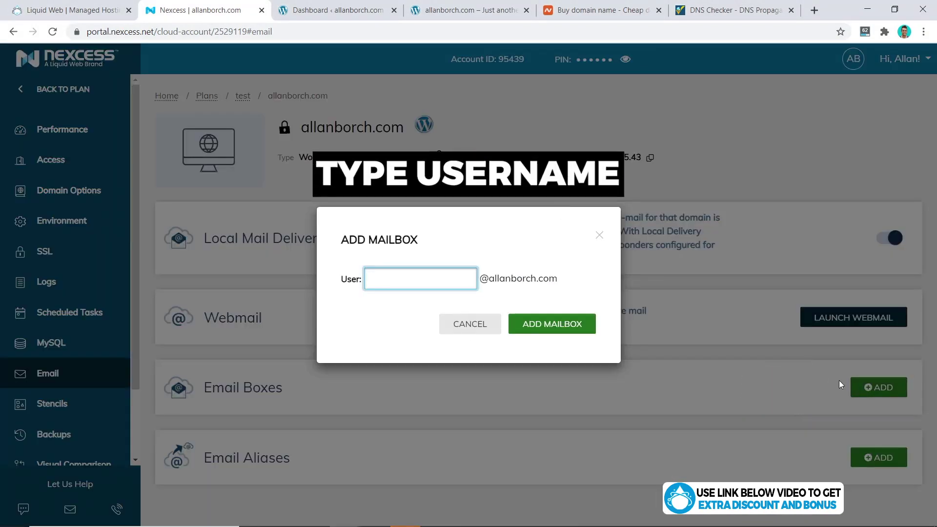
click(599, 285)
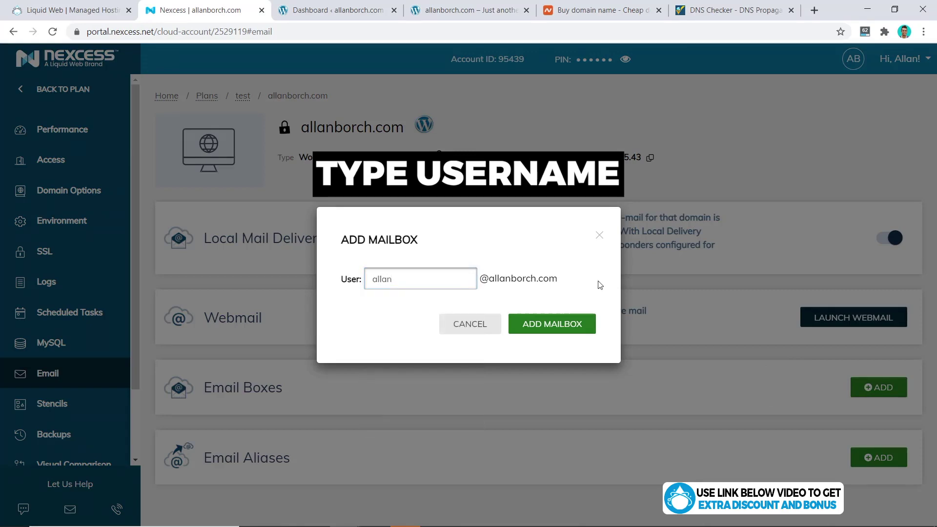
click(572, 324)
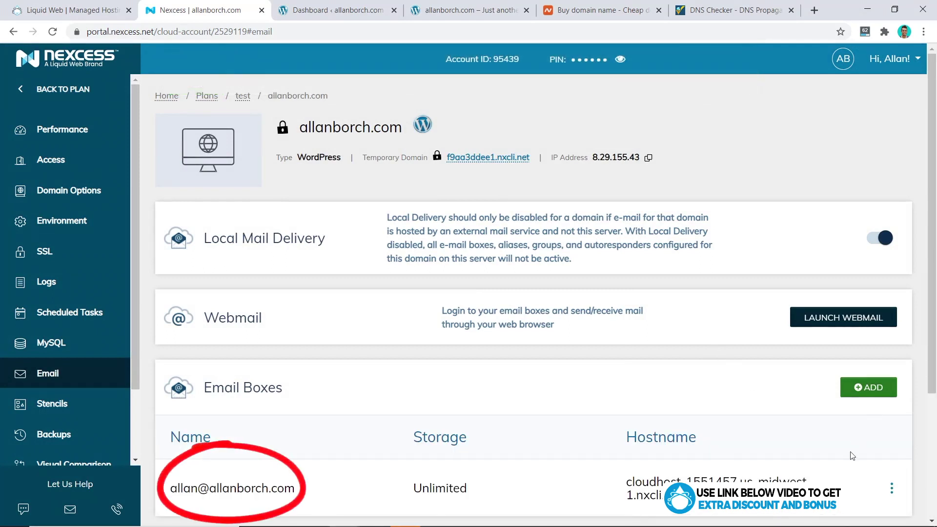
Log in to Roundcube Webmail using the mailbox address and its password viewed in Nexcess.
click(847, 326)
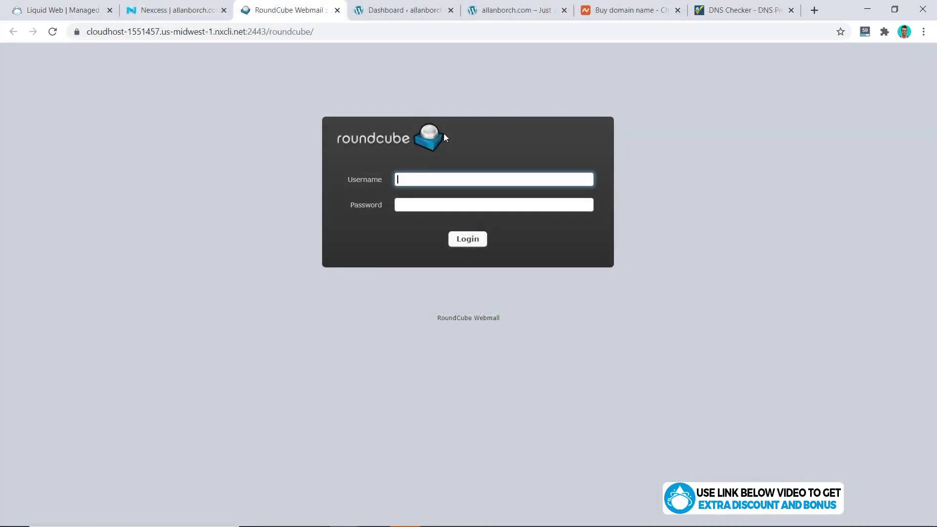
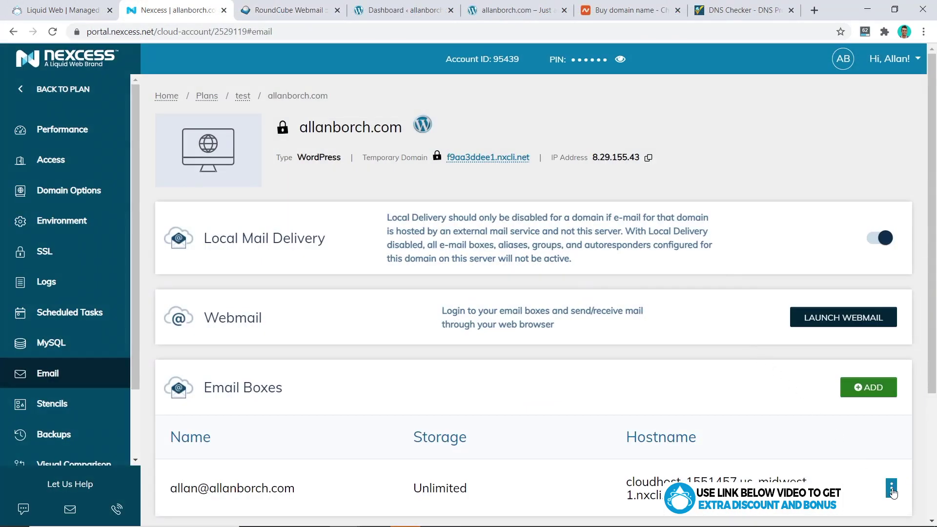
click(892, 489)
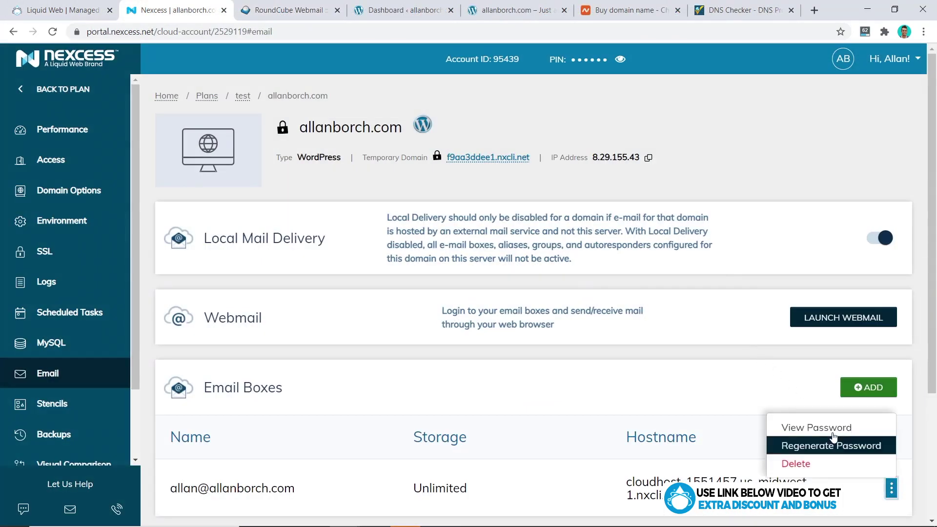
click(805, 425)
click(494, 415)
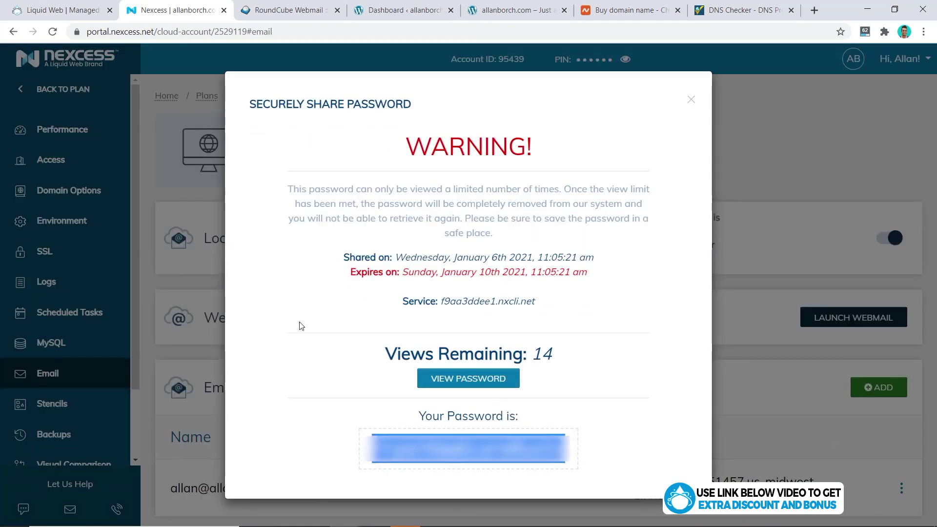
key(ctrl+Tab)
click(466, 238)
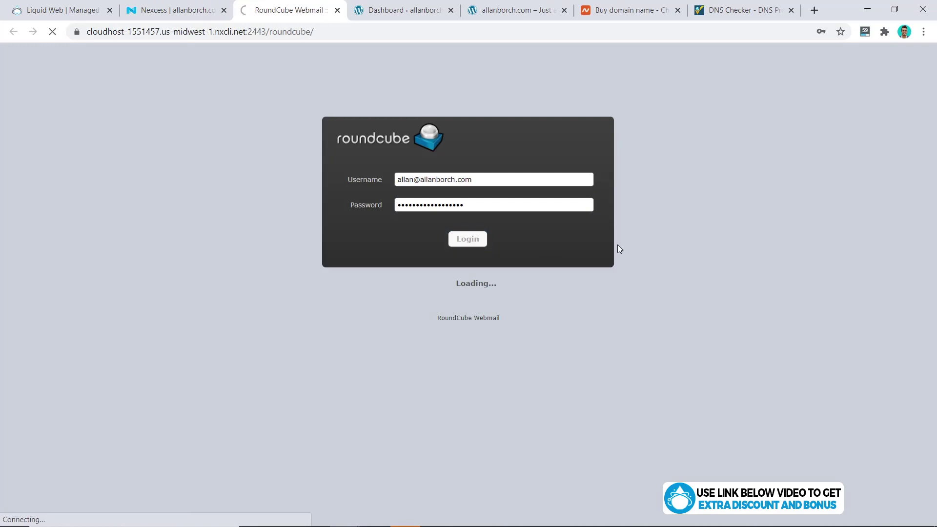